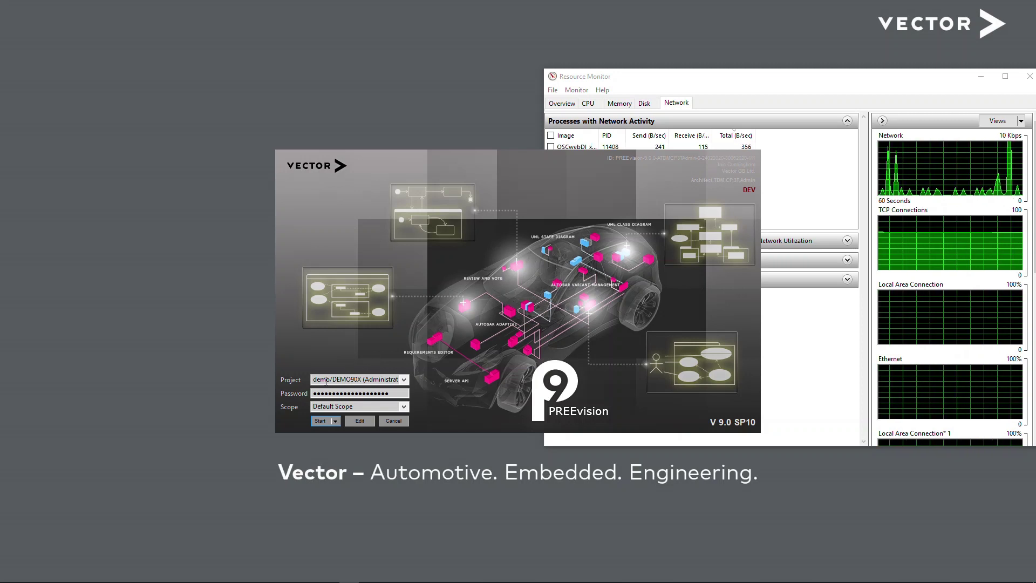
Choose No active Scope from the login Scope list
click(404, 407)
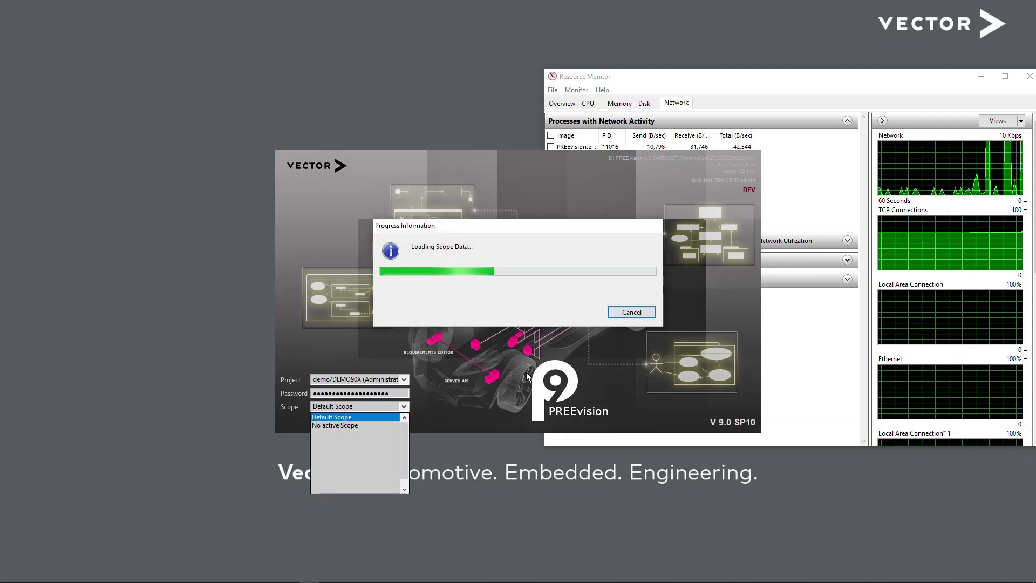
click(334, 417)
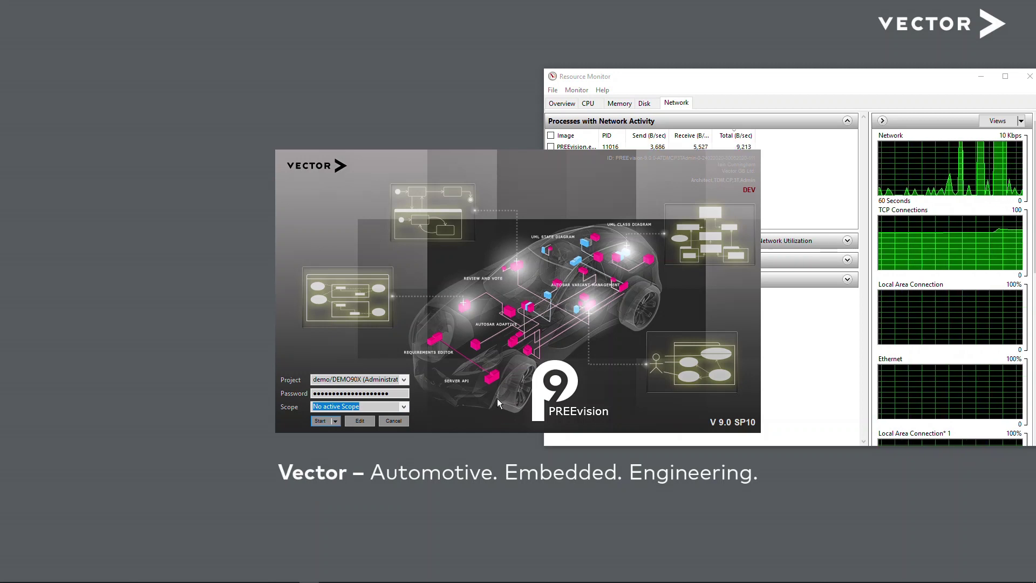
Start the session with no active scope to load the DEMO90X EEArchitecture model tree
click(318, 421)
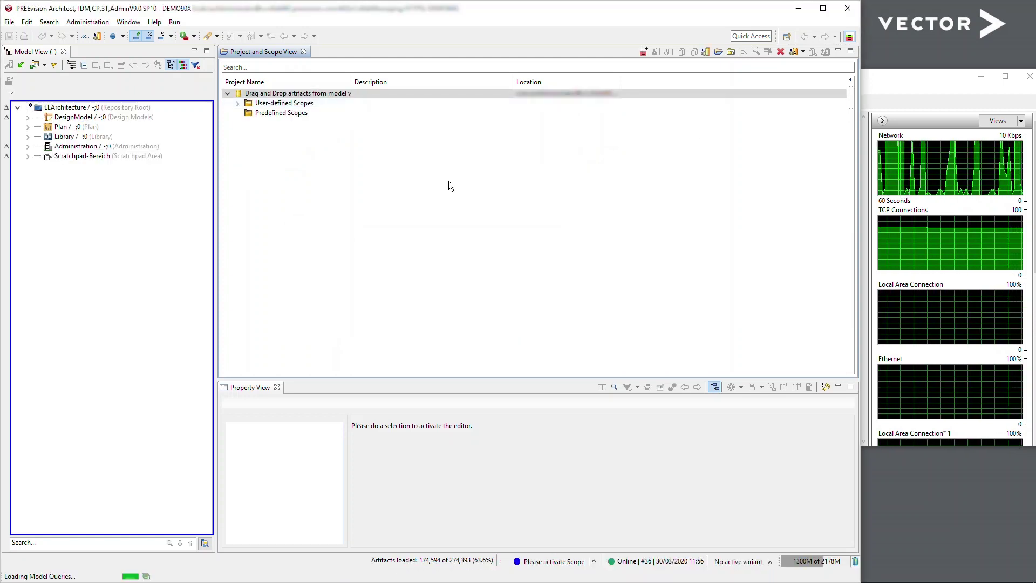
Create a scope named remoteWorkDemo under User-defined Scopes
click(240, 104)
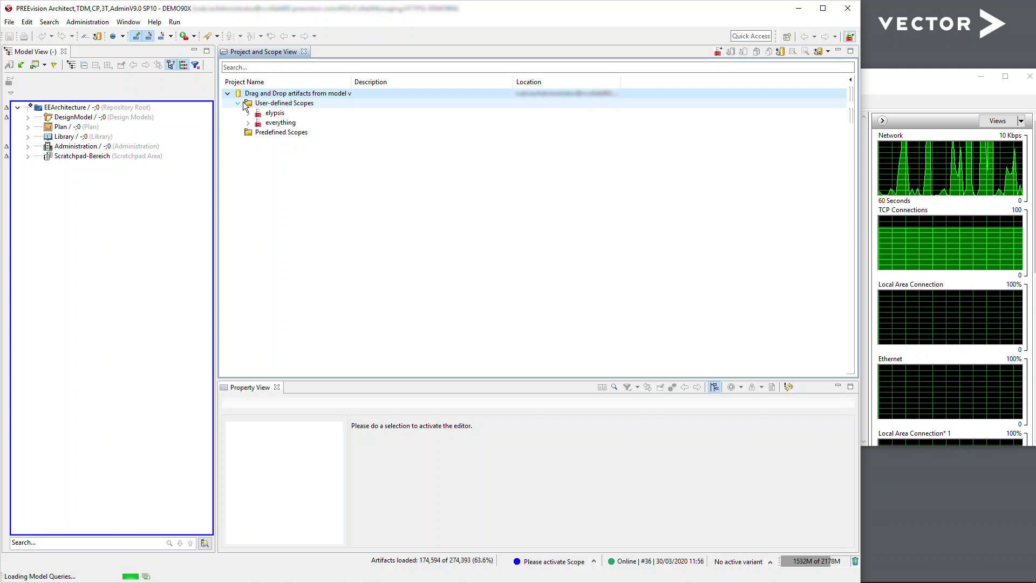
click(284, 106)
right_click(284, 106)
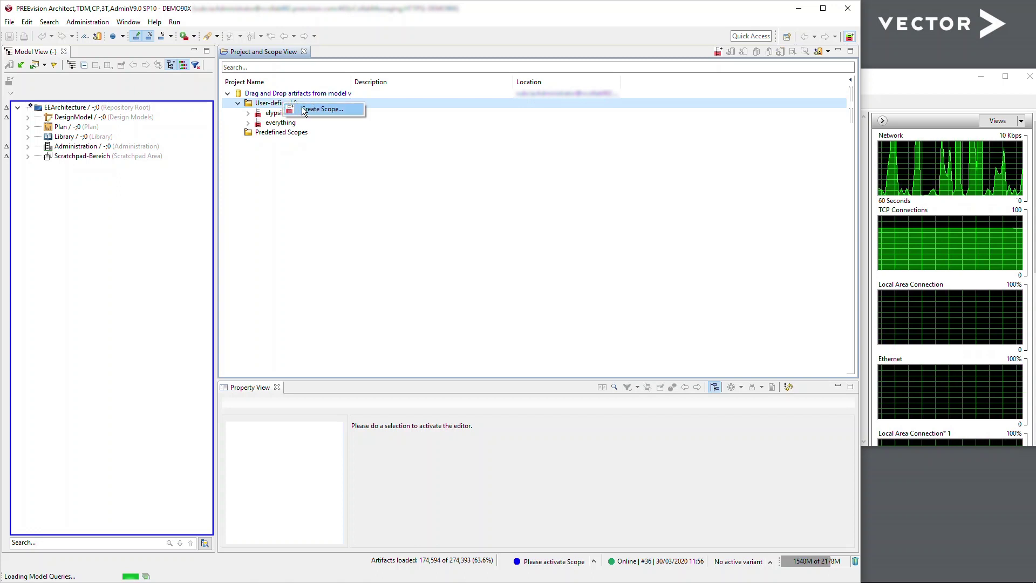
click(305, 107)
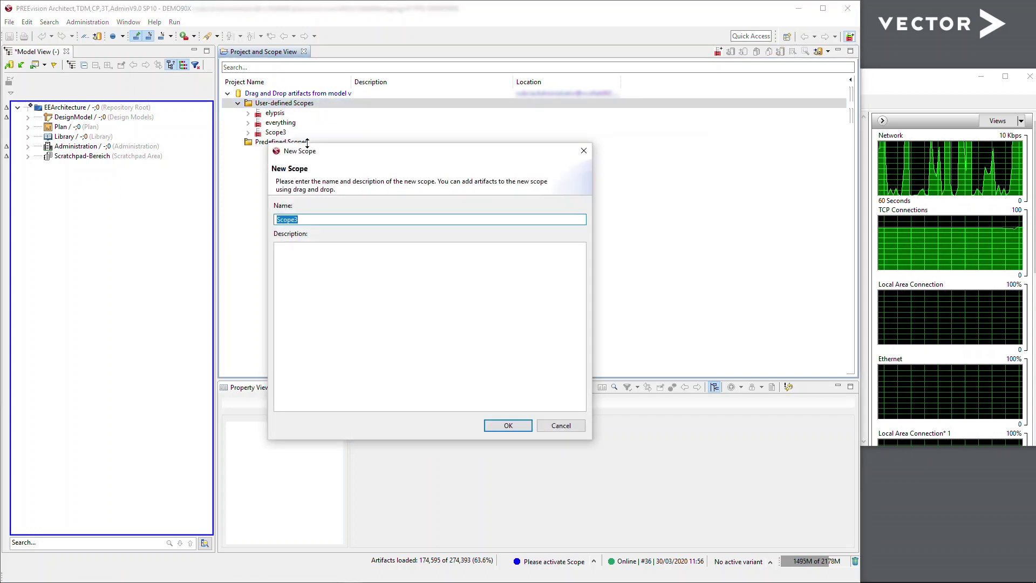
text(remoteWorkDemo)
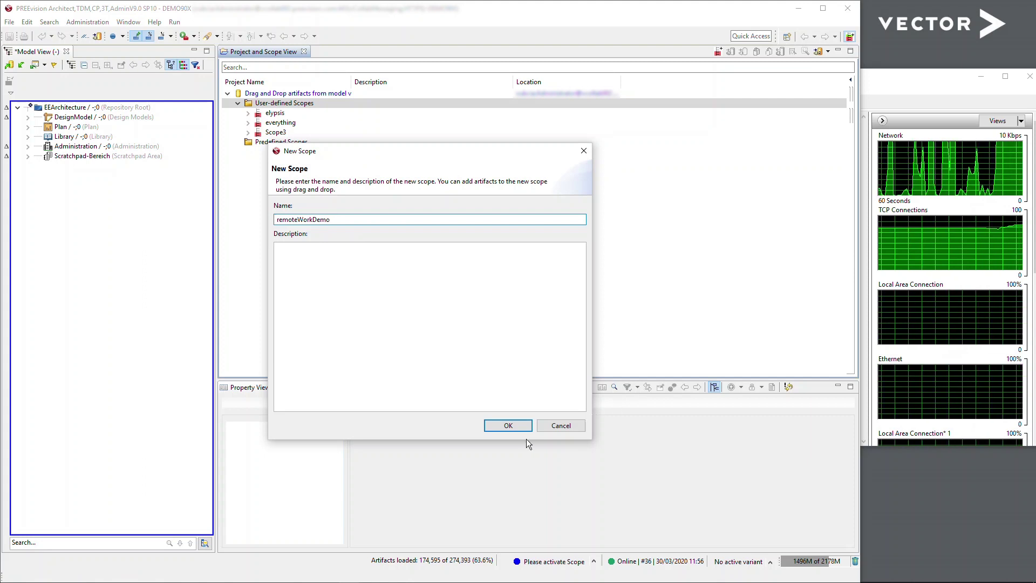
click(508, 425)
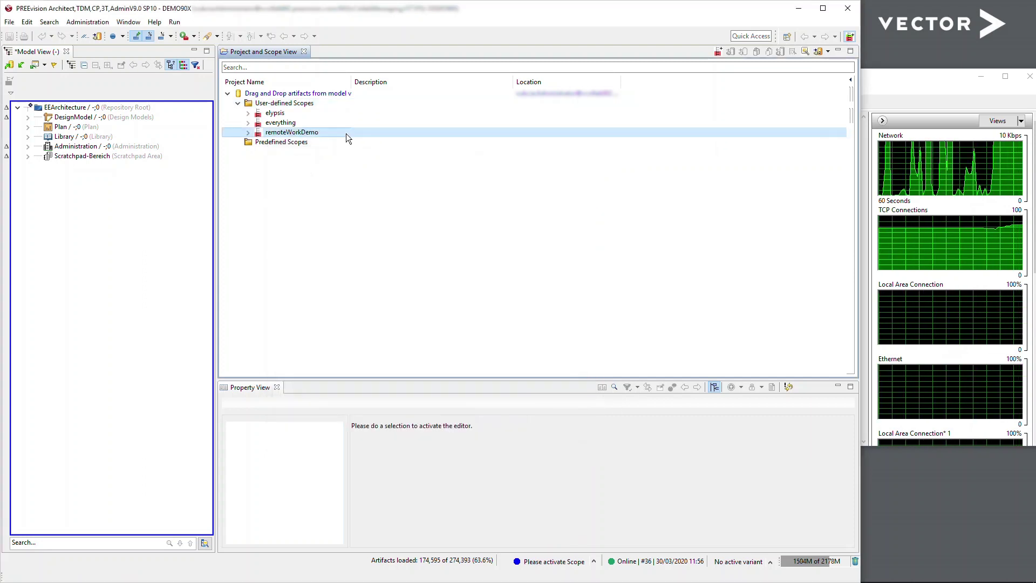
Drag DesignModel > Elypsis > ProductGoals > Requirements into the remoteWorkDemo scope
click(248, 133)
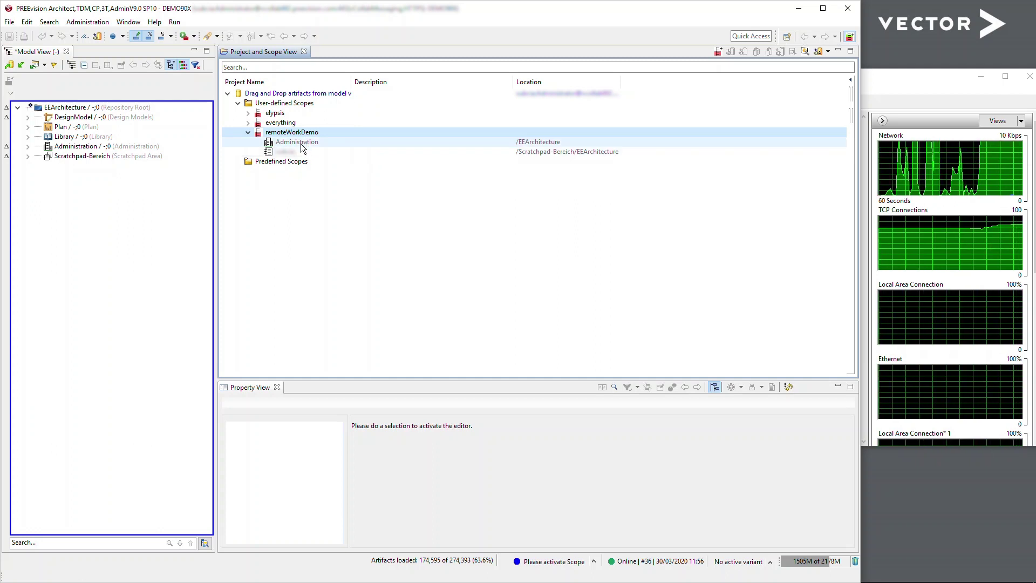
click(27, 117)
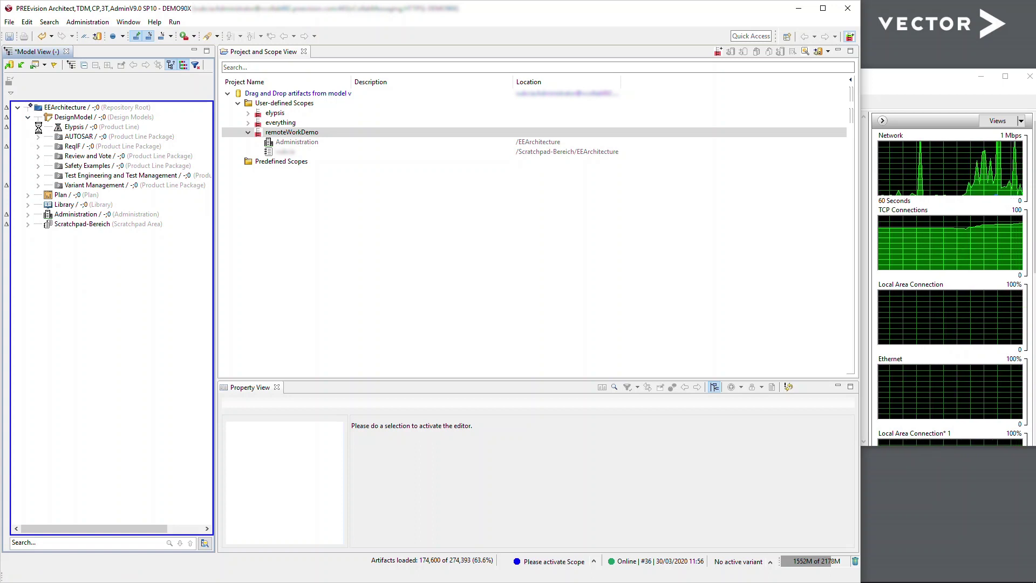
click(39, 127)
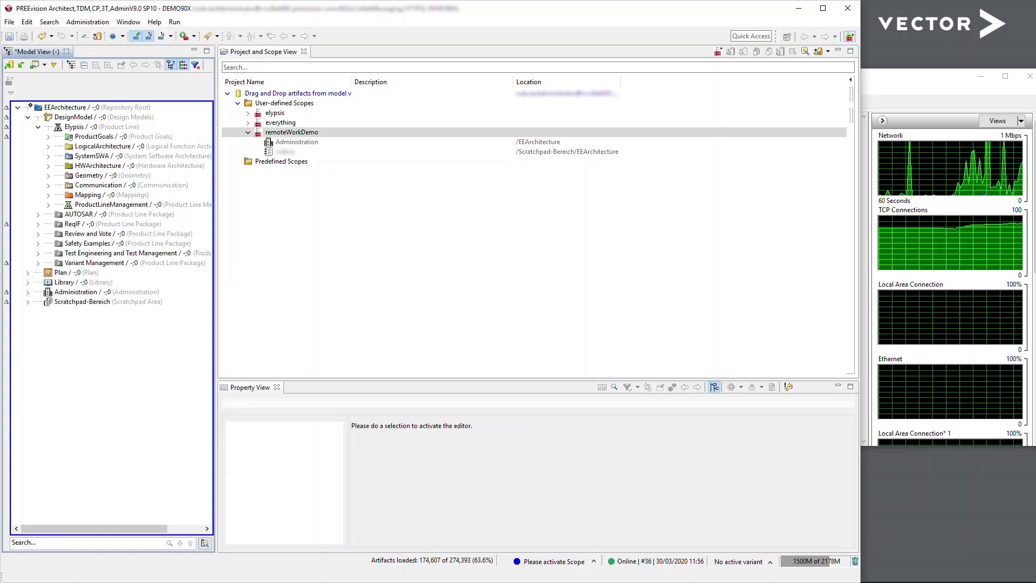
click(48, 136)
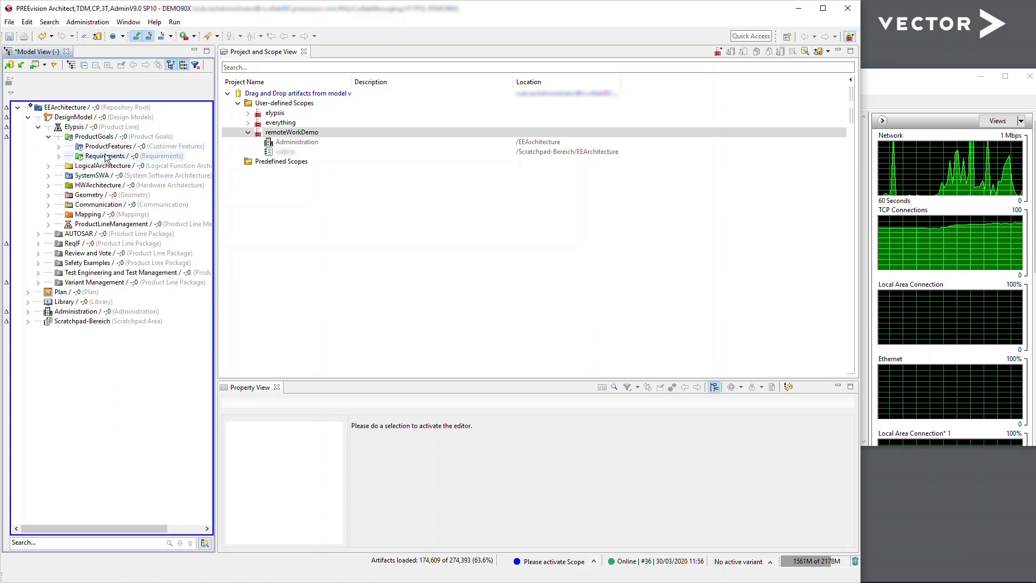
drag(119, 156, 297, 136)
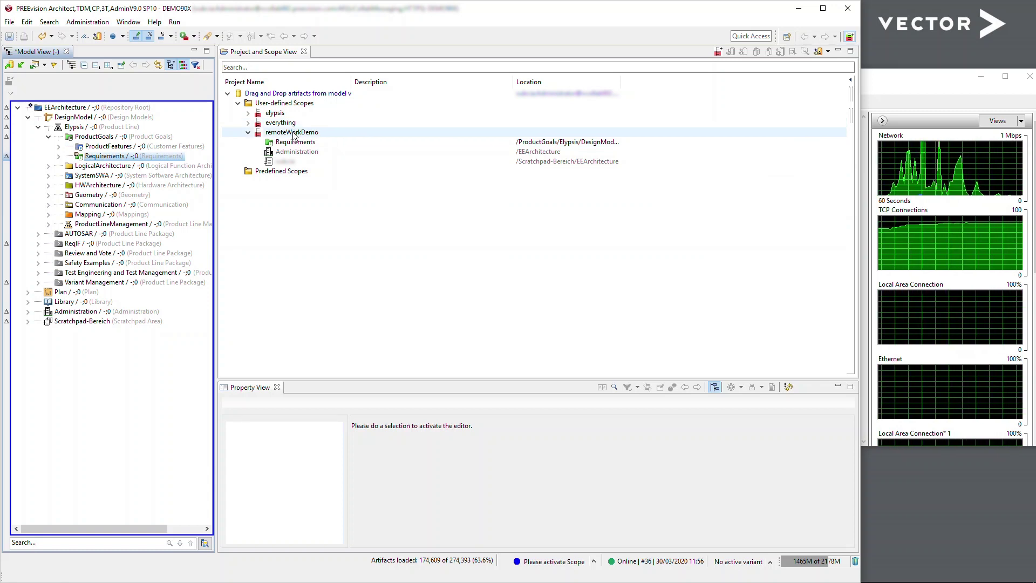
Activate remoteWorkDemo, committing pending changes with the comment 'New scope for home working'
double_click(285, 133)
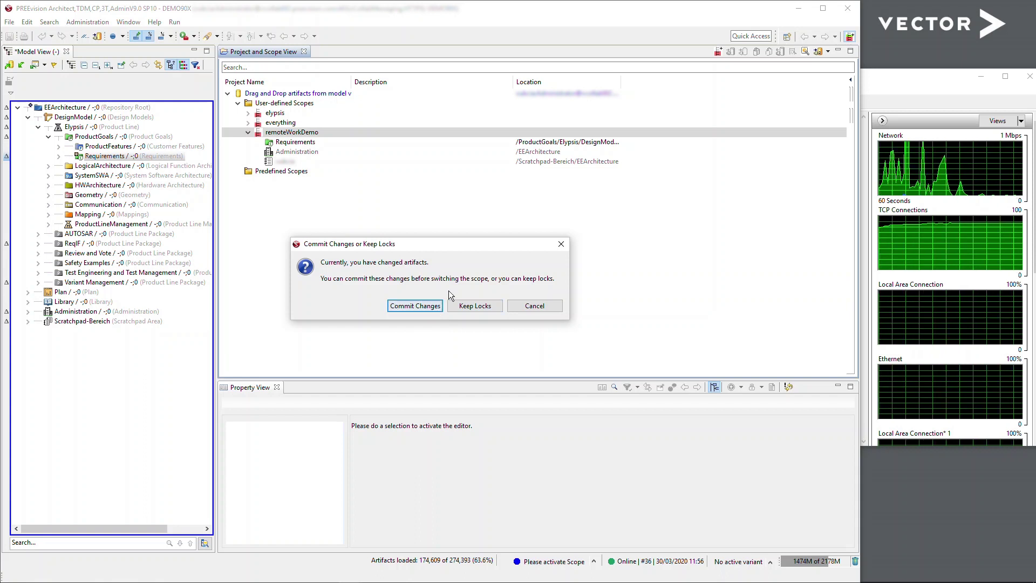
click(411, 306)
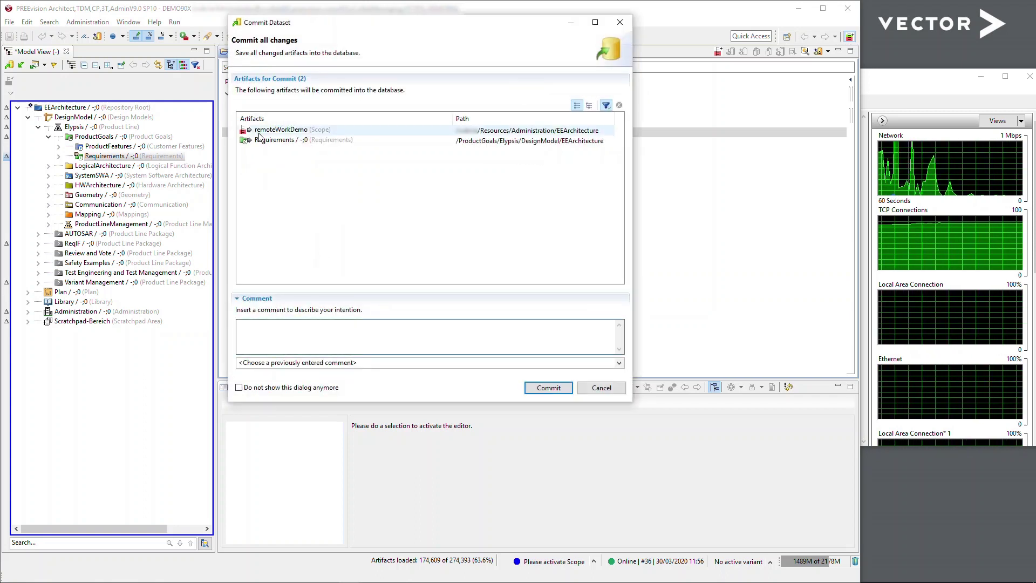
click(423, 337)
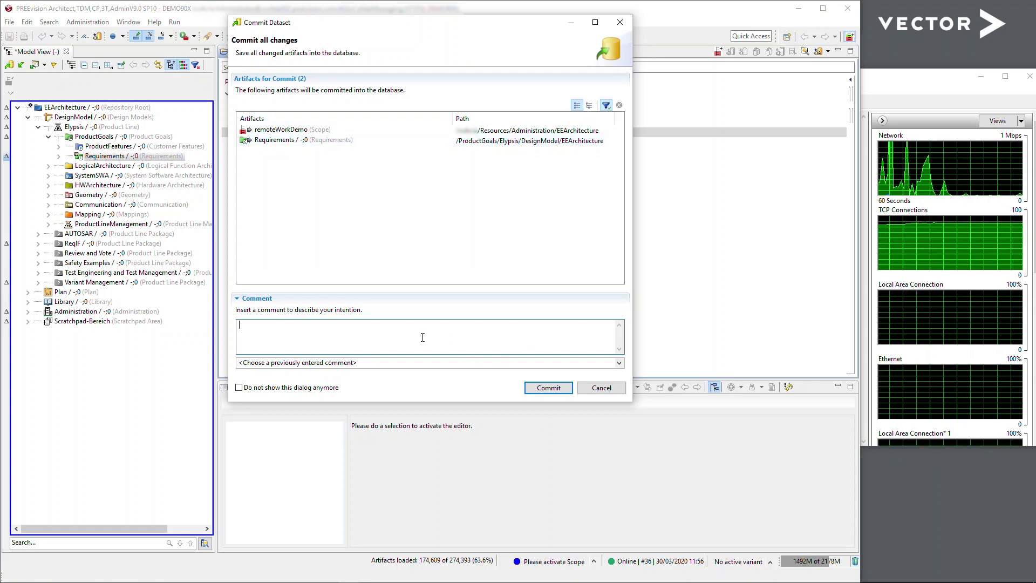
click(290, 324)
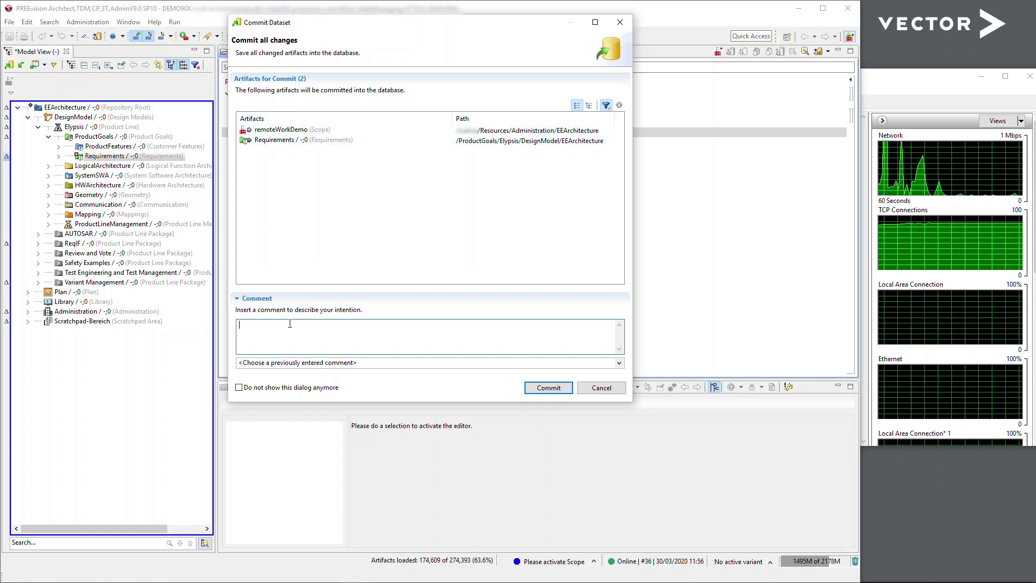
text(New sc)
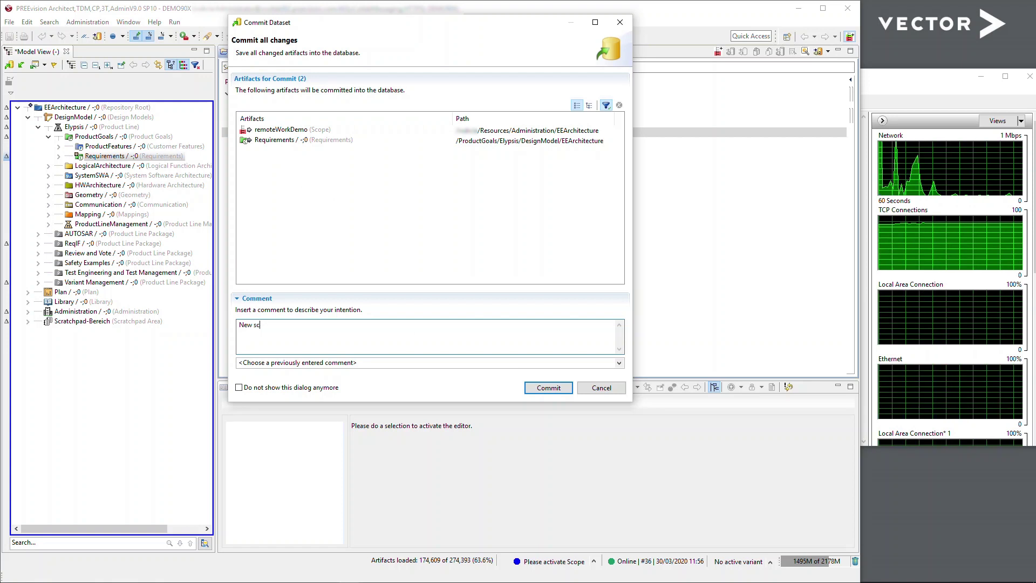
text(ope for home working)
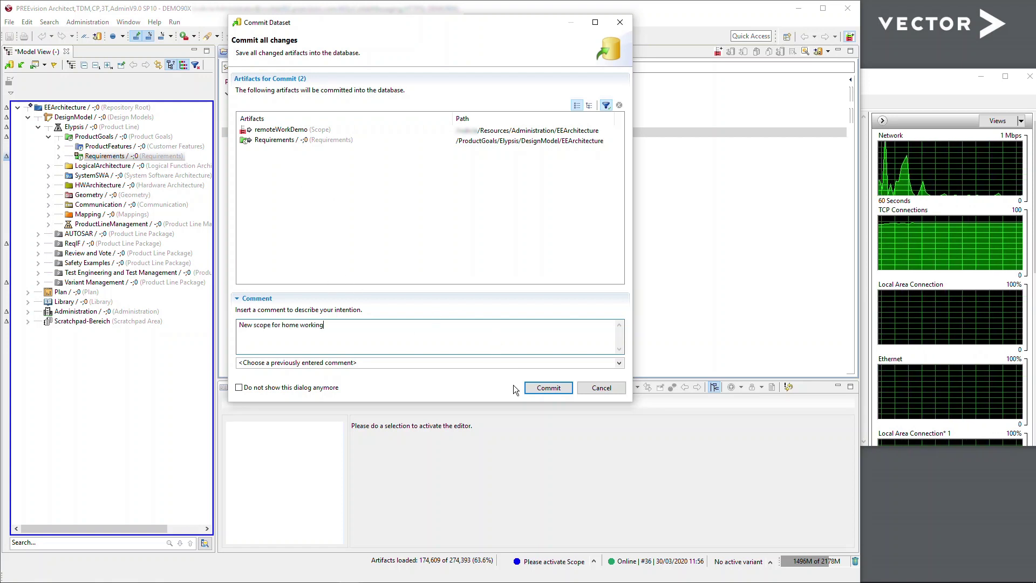
click(540, 385)
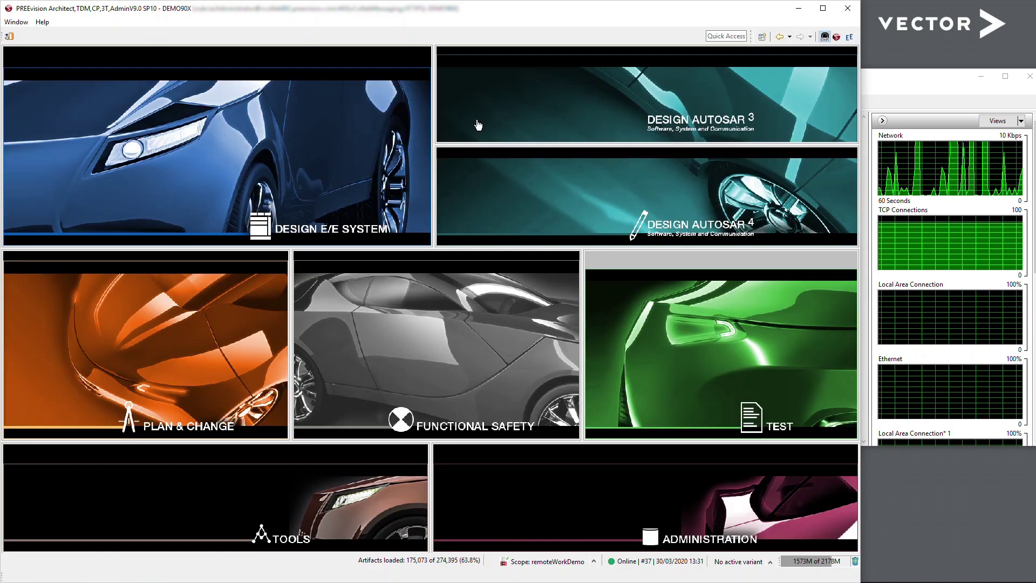
Open the Requirement Text Editor in the E/E system design perspective, with a larger editor area
click(849, 37)
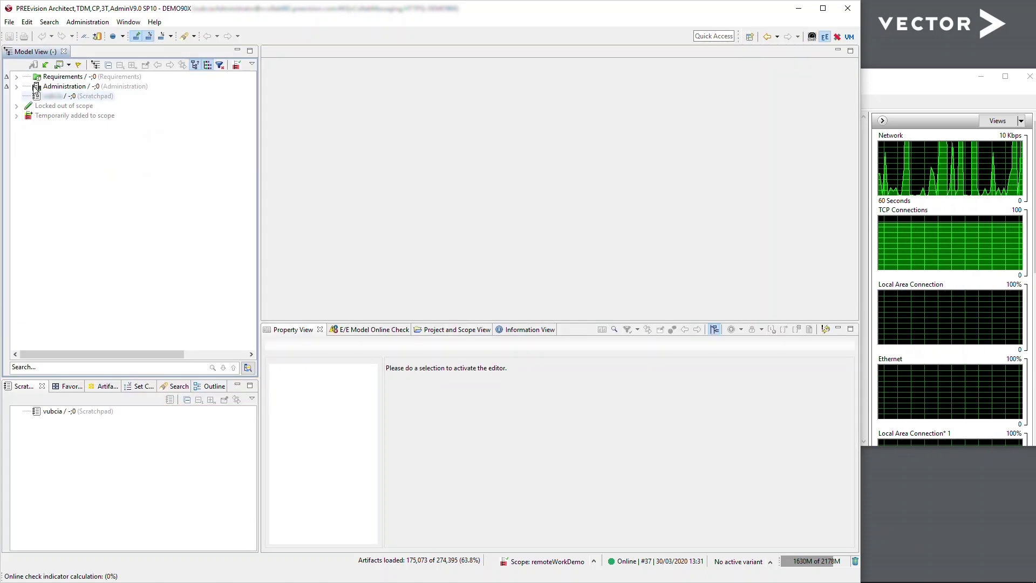
click(17, 77)
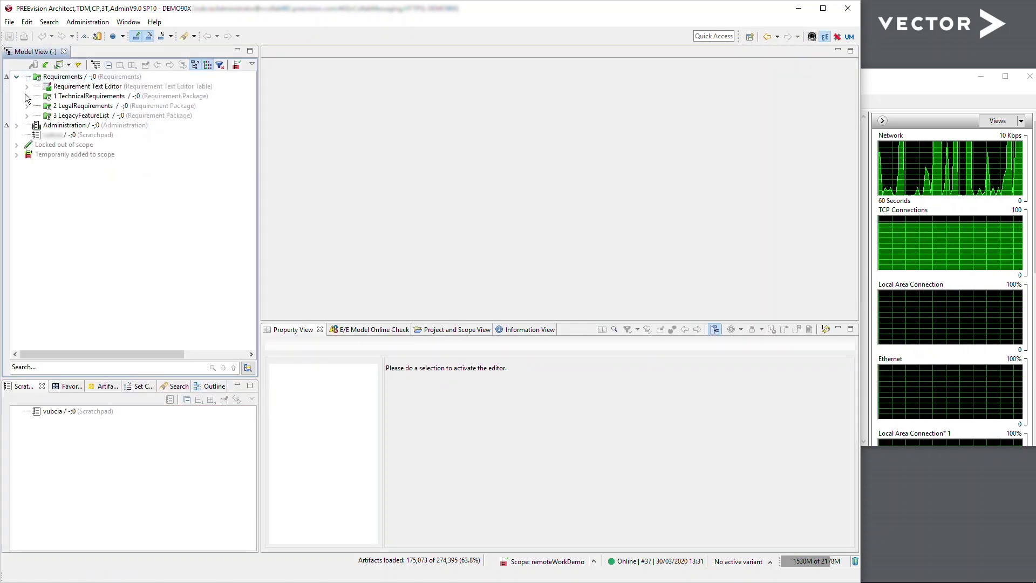
click(94, 87)
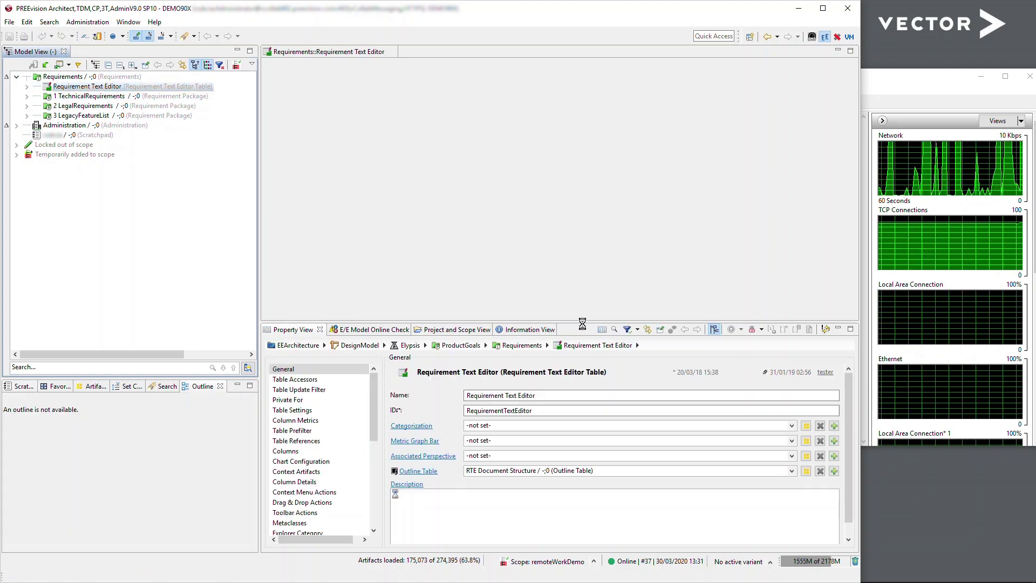
drag(584, 360, 585, 400)
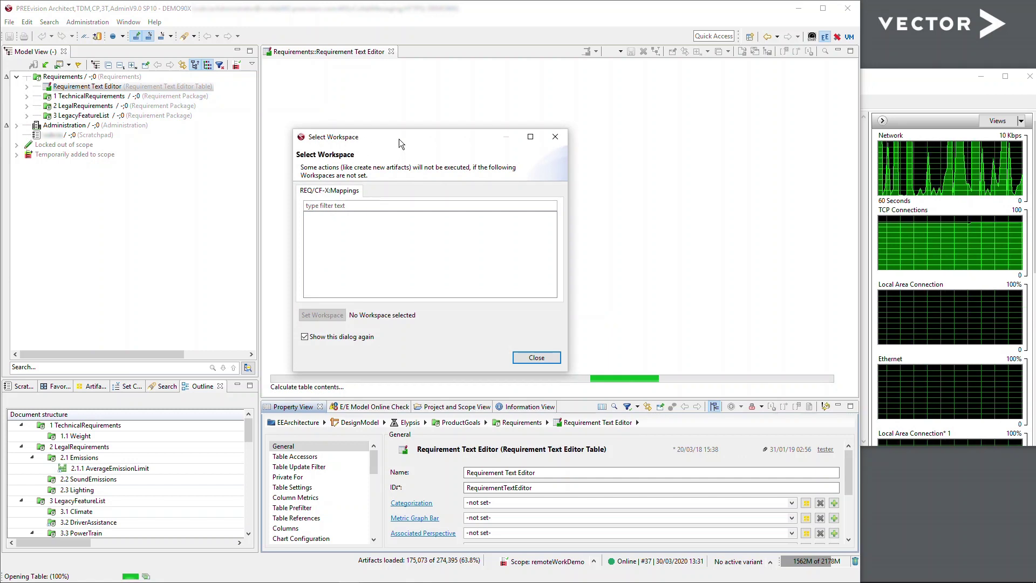
click(537, 358)
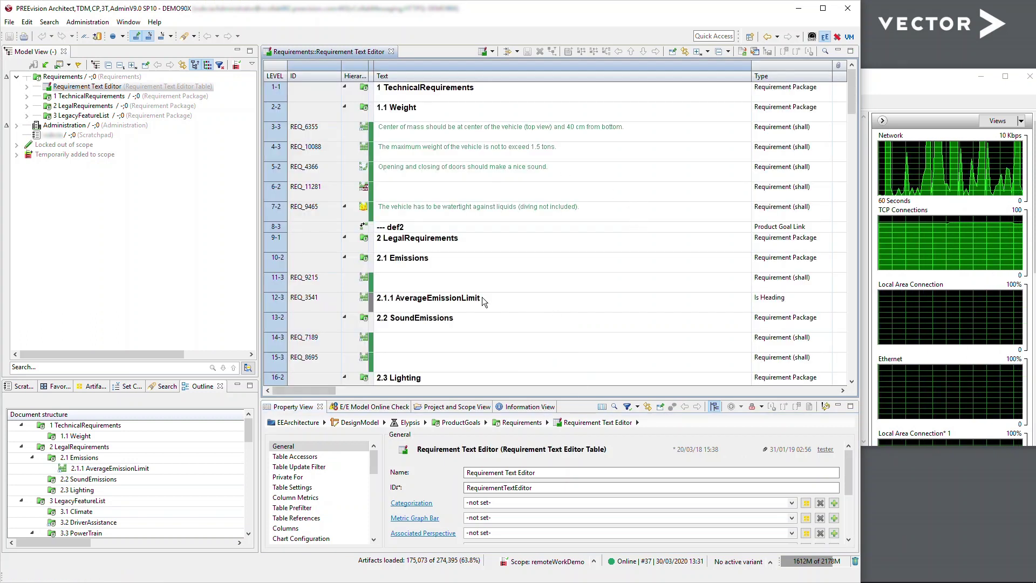
Select CenterOfMass REQ_6355 and review the Links column counts down the requirements table
click(432, 132)
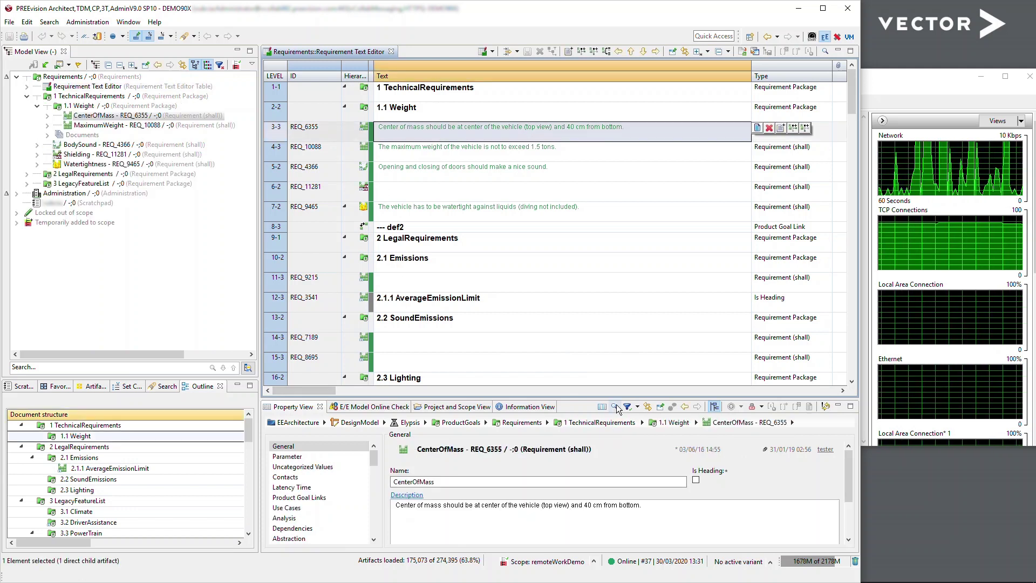
drag(308, 390, 416, 399)
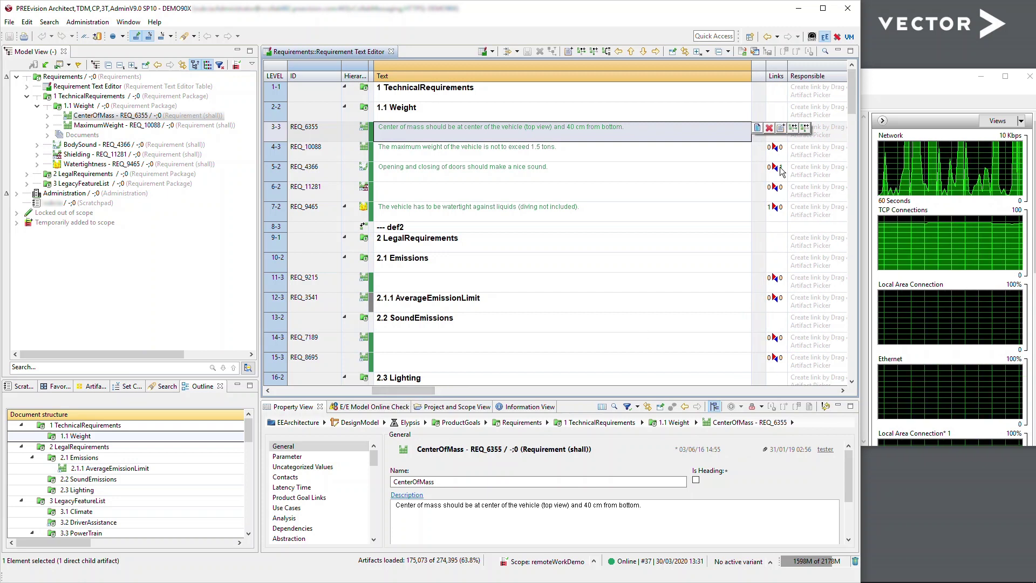
mouse_move(781, 171)
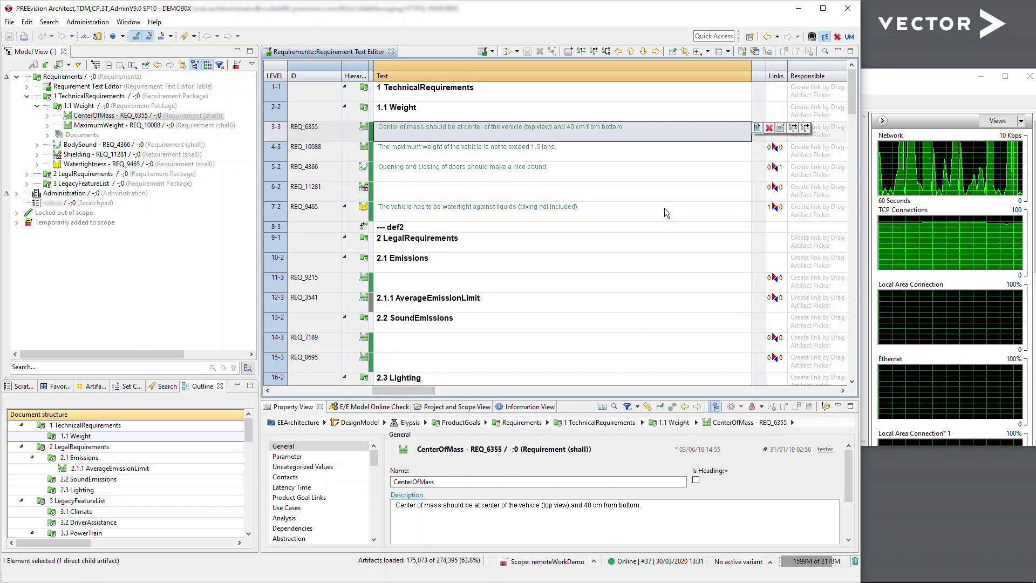
scroll(781, 286, down, 7)
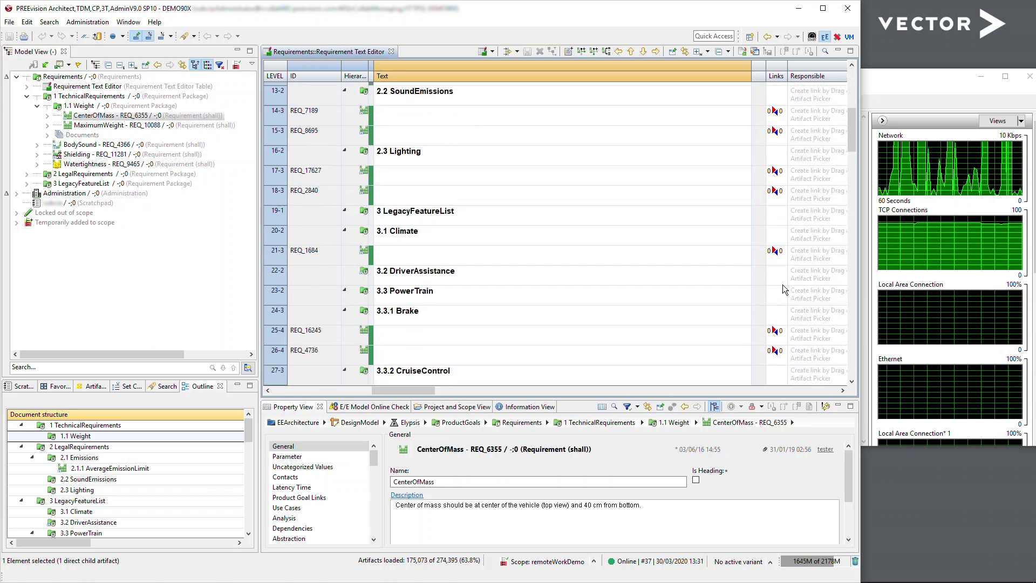
scroll(782, 297, down, 9)
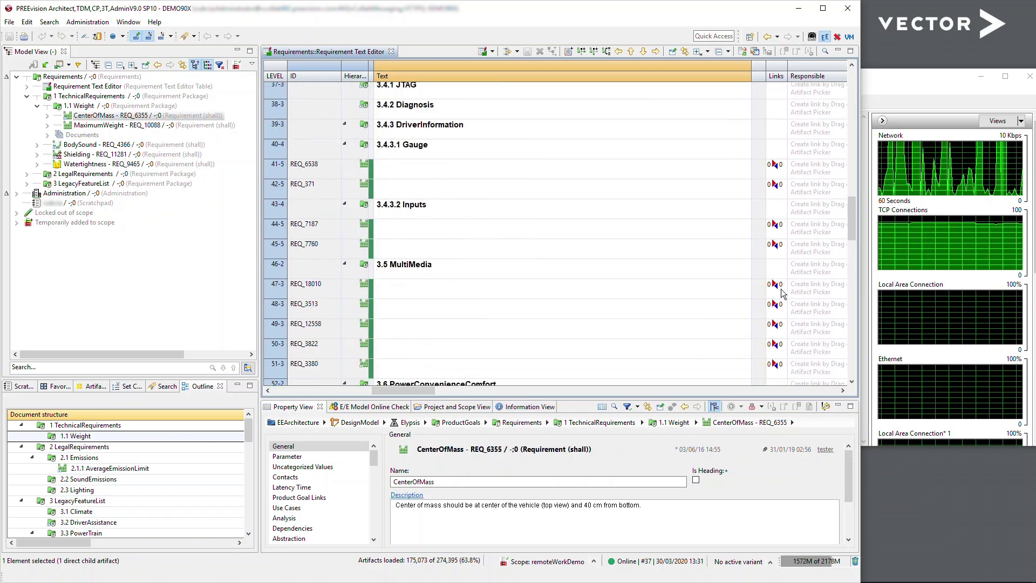
scroll(778, 318, down, 10)
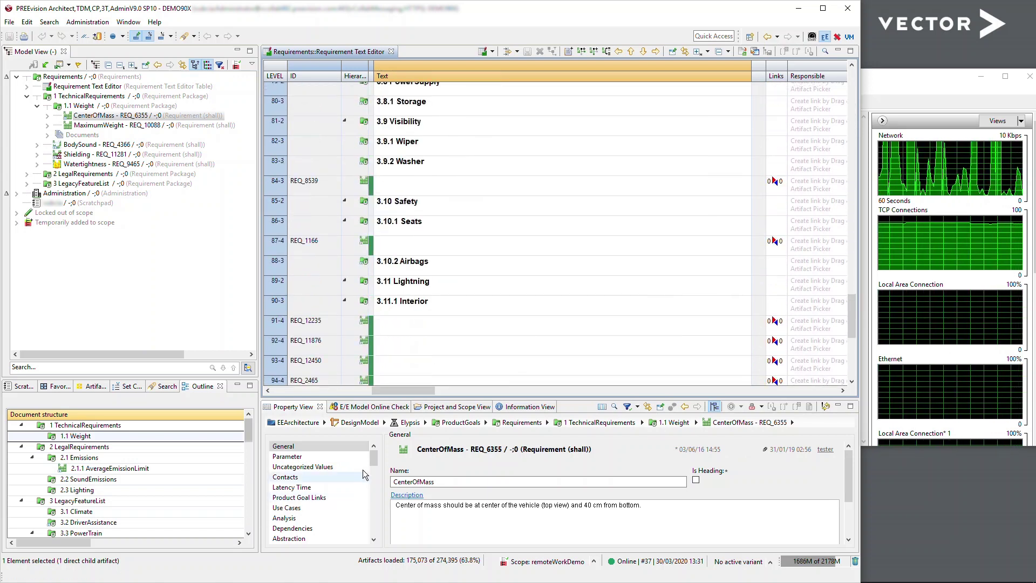
drag(378, 459, 363, 502)
Load MaximumWeight REQ_10088's out-of-scope mapping to ElypsisCoupe into Temporarily added to scope
click(324, 487)
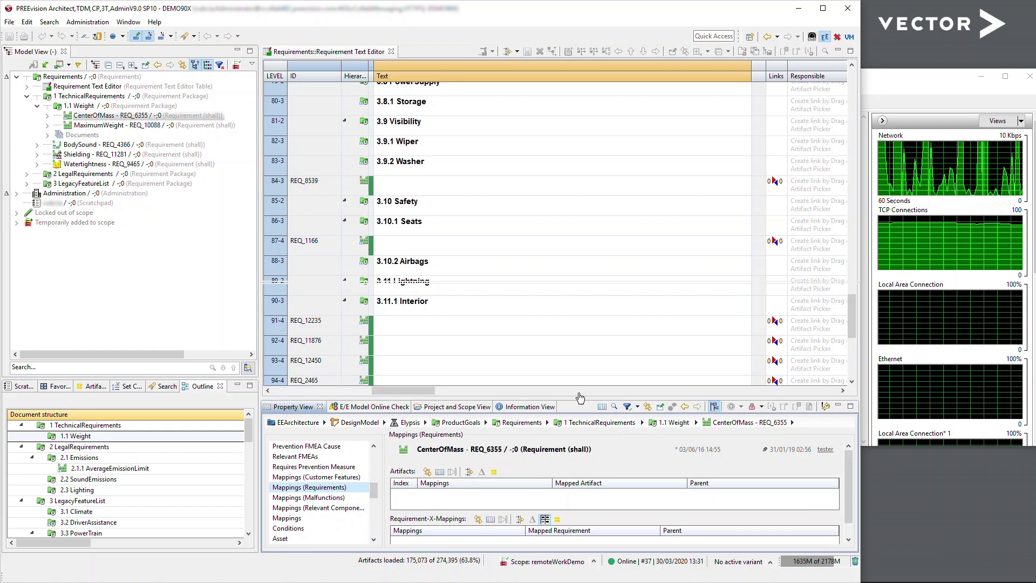
drag(579, 402, 577, 298)
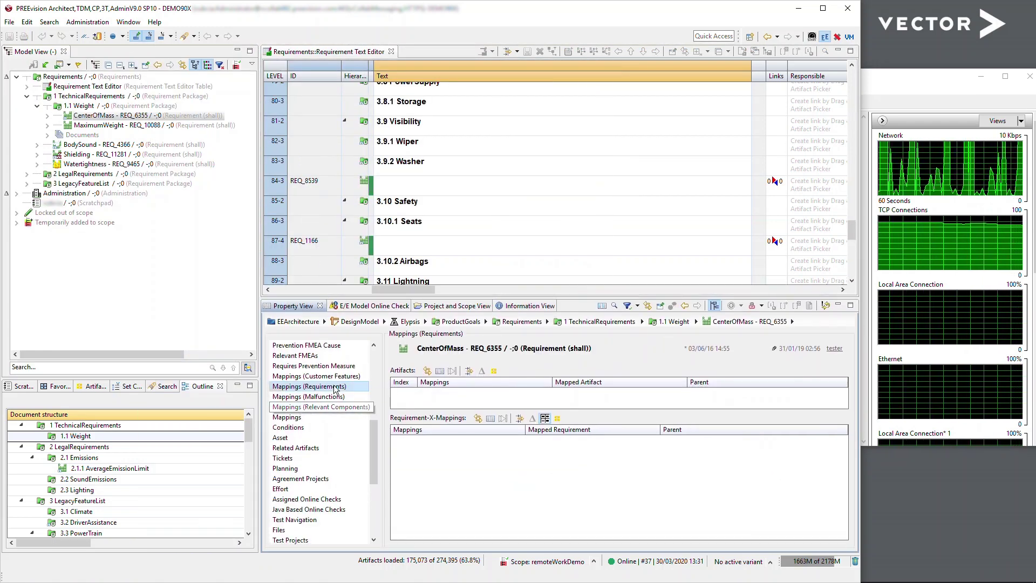
click(100, 126)
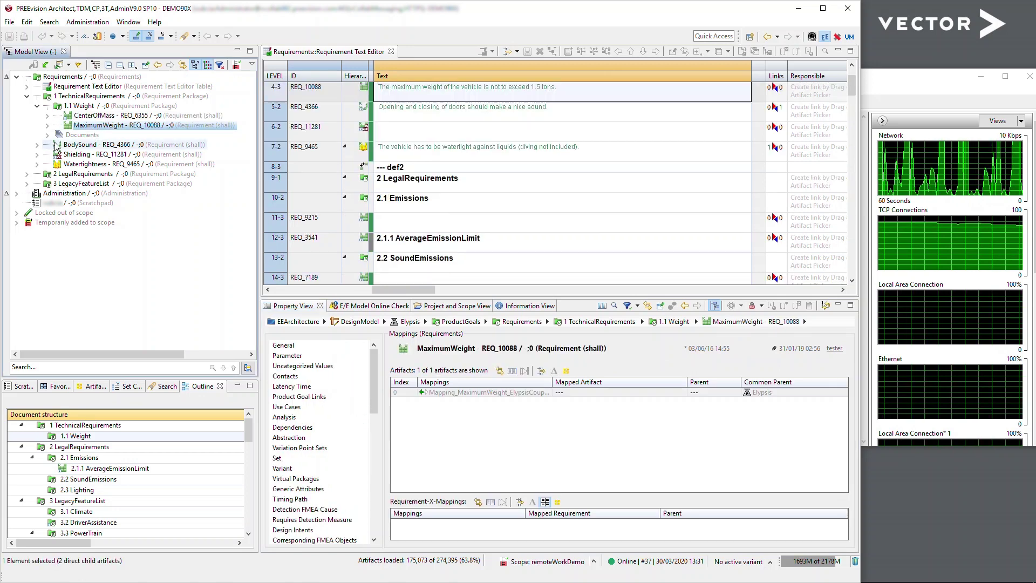
click(491, 392)
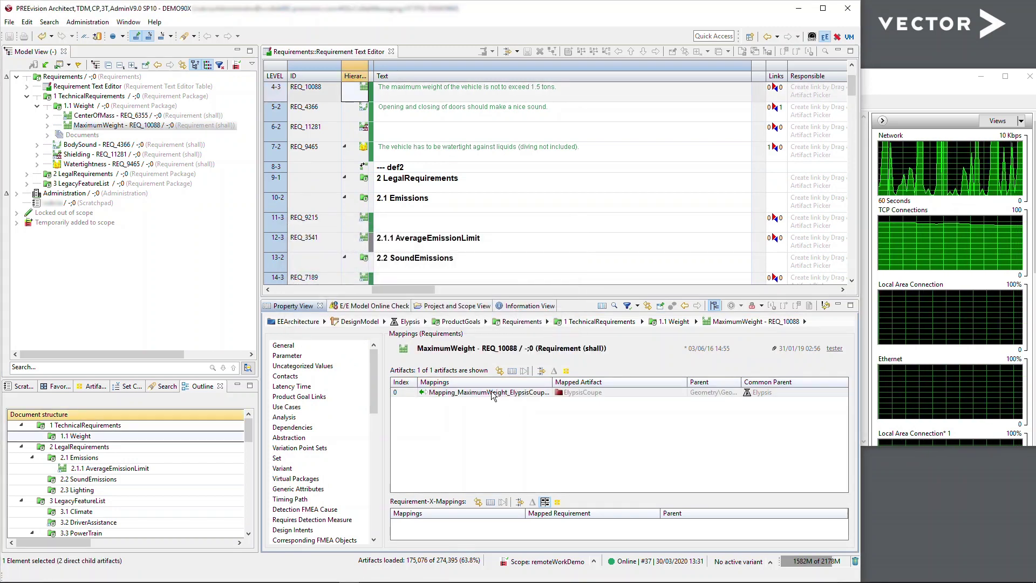
click(17, 222)
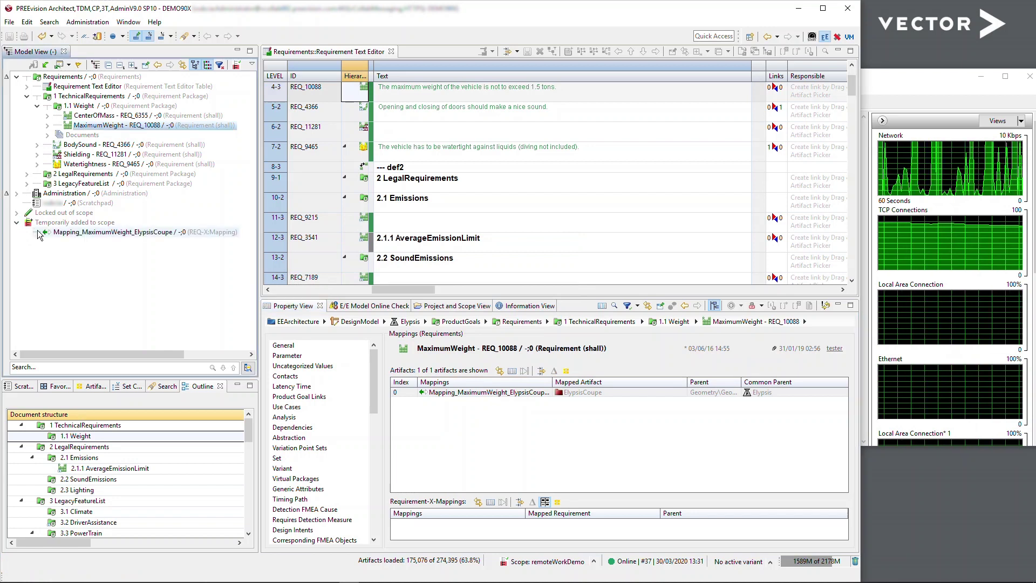
Follow the mapping's Mapped Artifact link and temporarily add the ElypsisCoupe package to scope
click(115, 233)
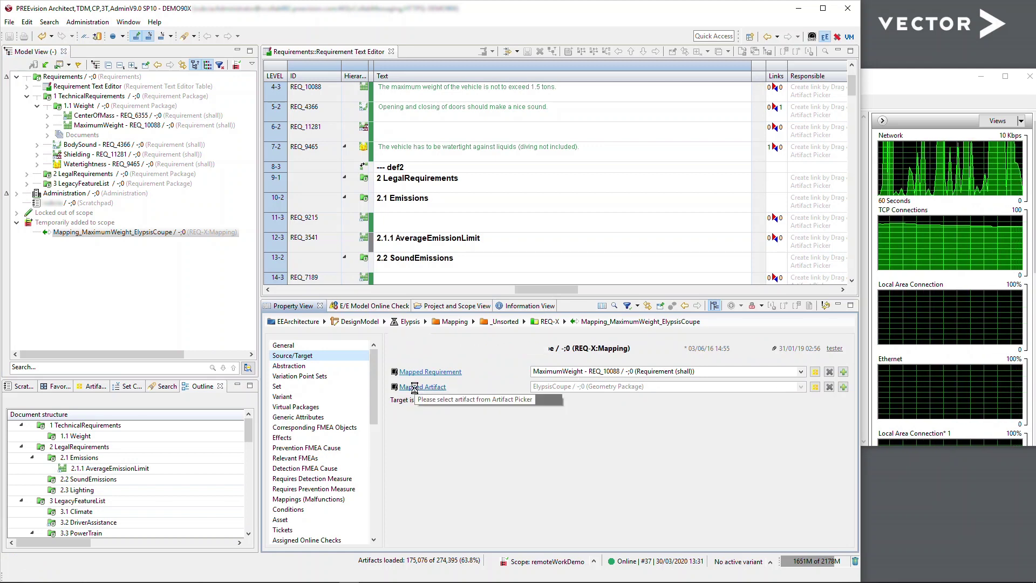
click(421, 387)
click(434, 386)
click(482, 305)
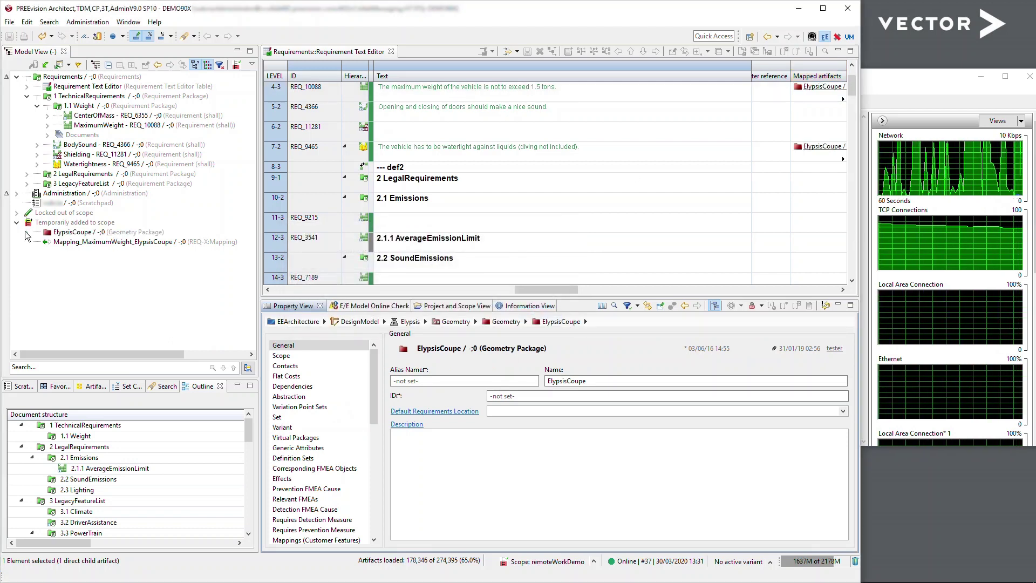
Browse ElypsisCoupe's ConvertibleTop and Main packages, leaving ConvertibleTop expanded to show its geometry diagram
click(27, 232)
click(37, 241)
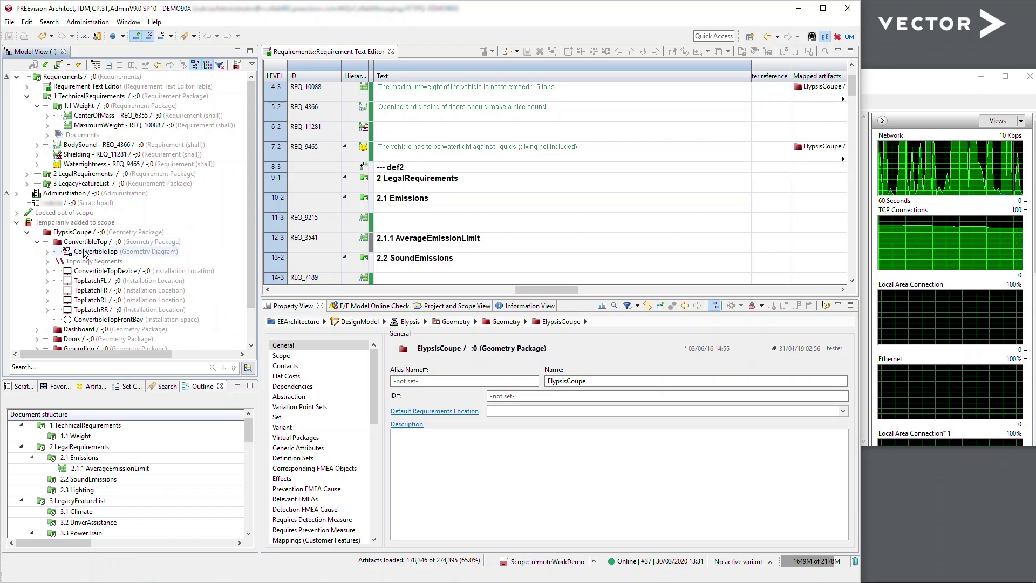
scroll(65, 270, down, 2)
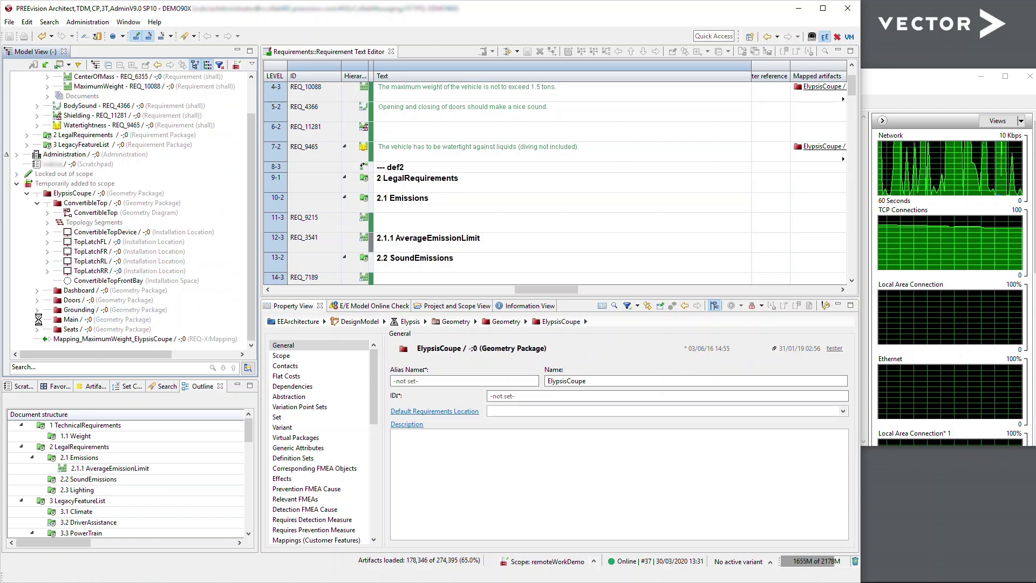
click(37, 319)
scroll(97, 90, down, 10)
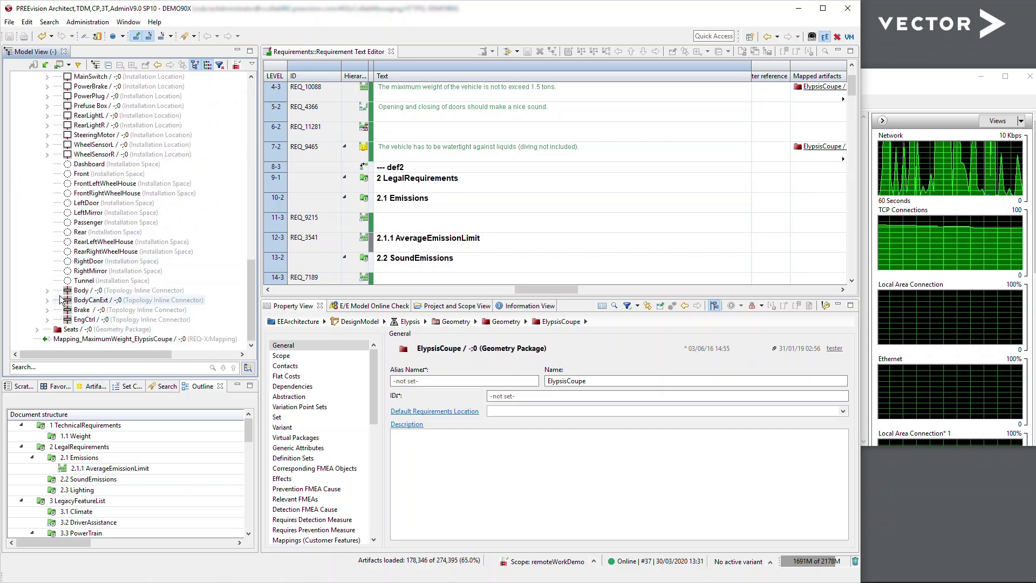
scroll(49, 291, up, 15)
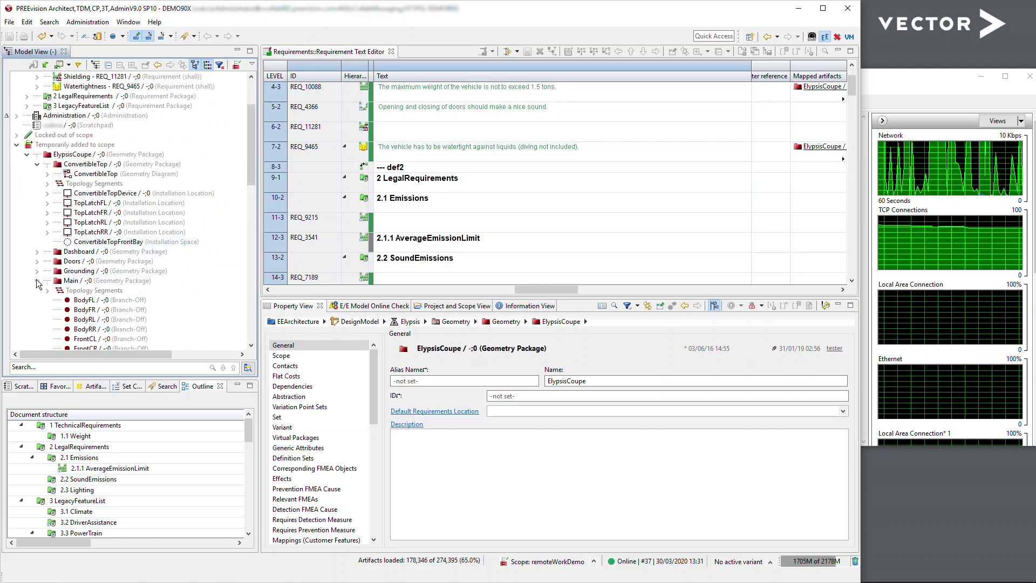
click(37, 281)
click(37, 203)
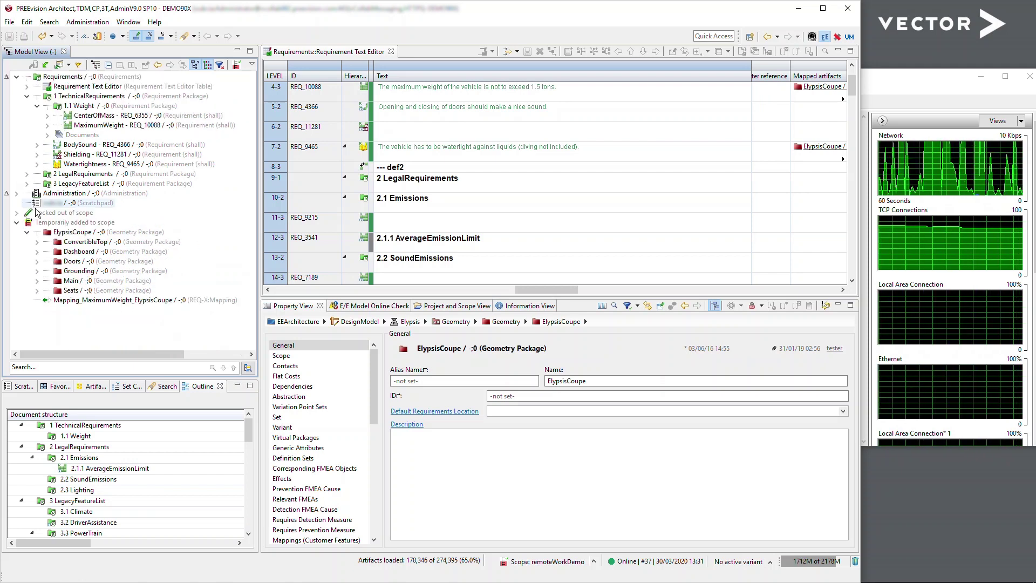
click(37, 241)
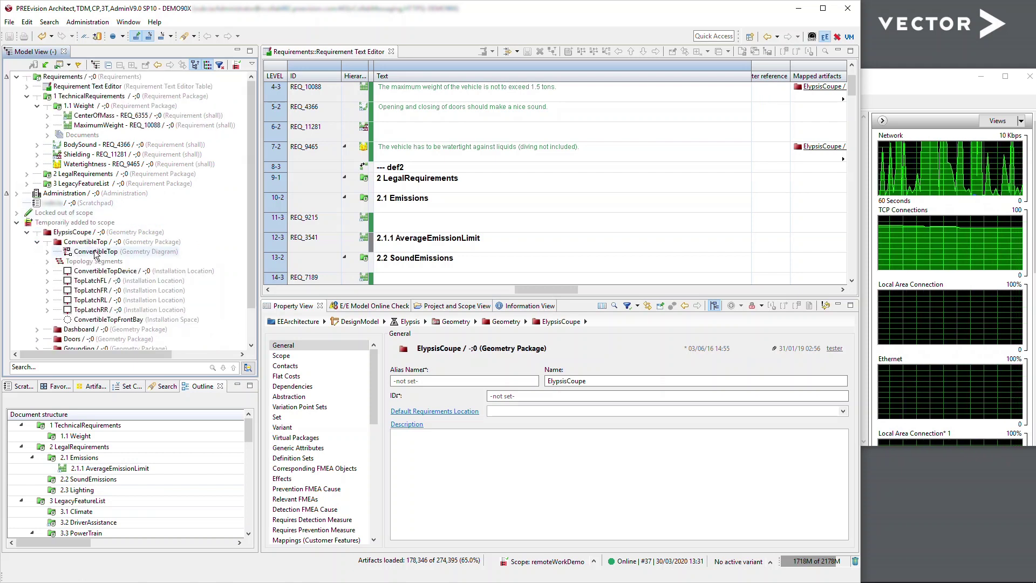
Open the ConvertibleTop geometry diagram in a taller editor, zoomed to show the whole car
double_click(97, 252)
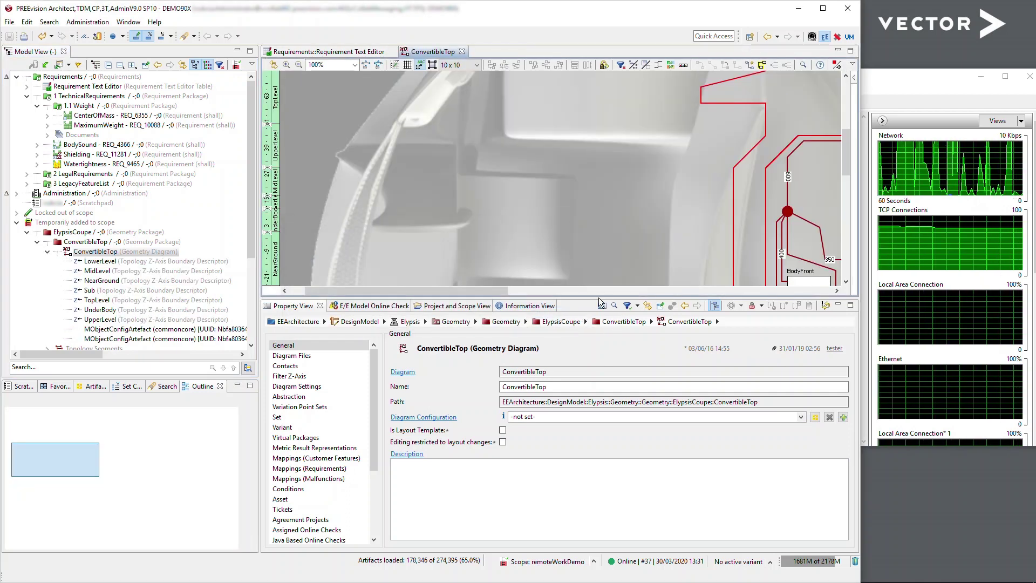
drag(594, 298, 593, 502)
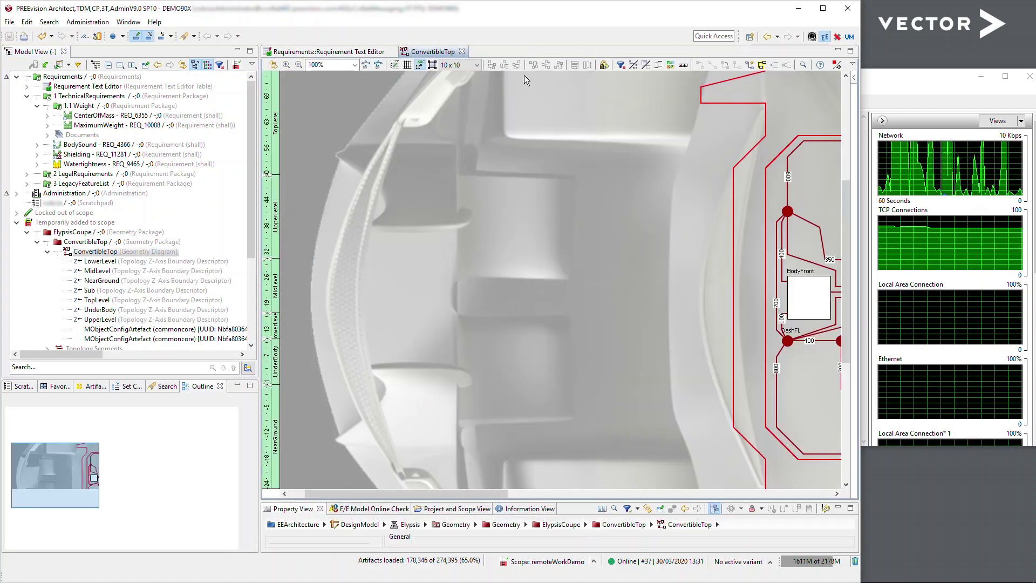
click(298, 66)
click(299, 65)
click(299, 66)
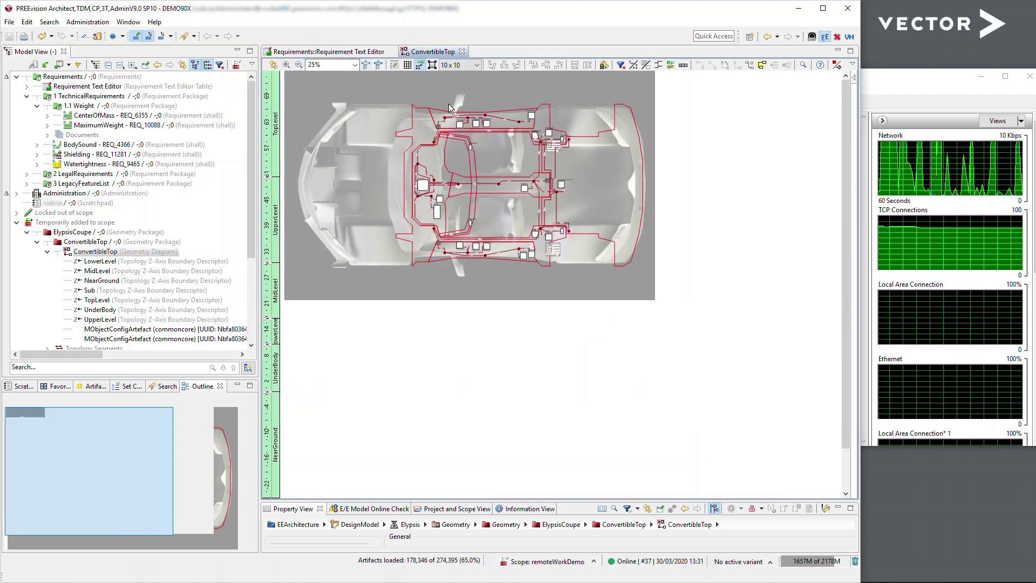
click(286, 65)
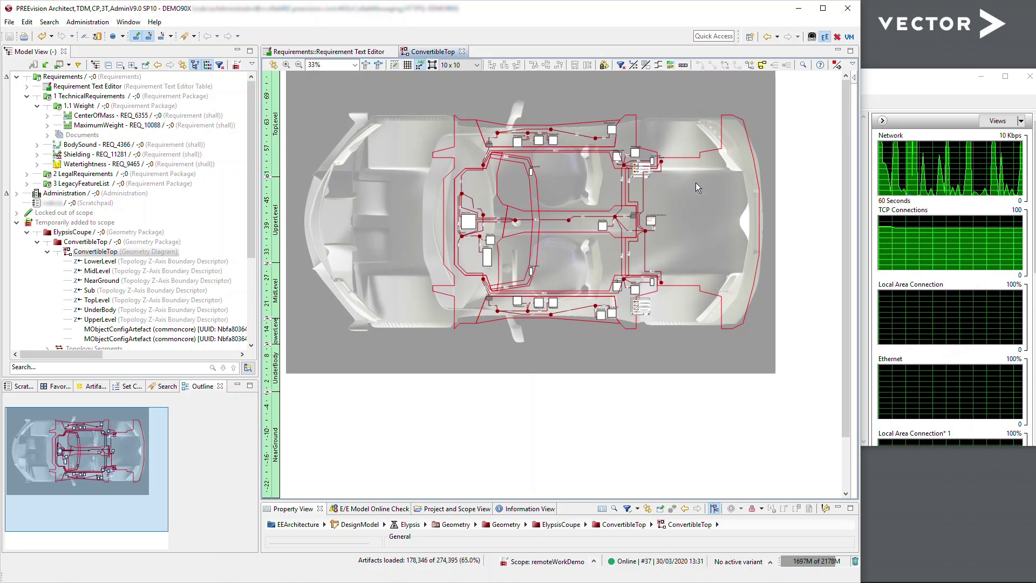
mouse_move(651, 224)
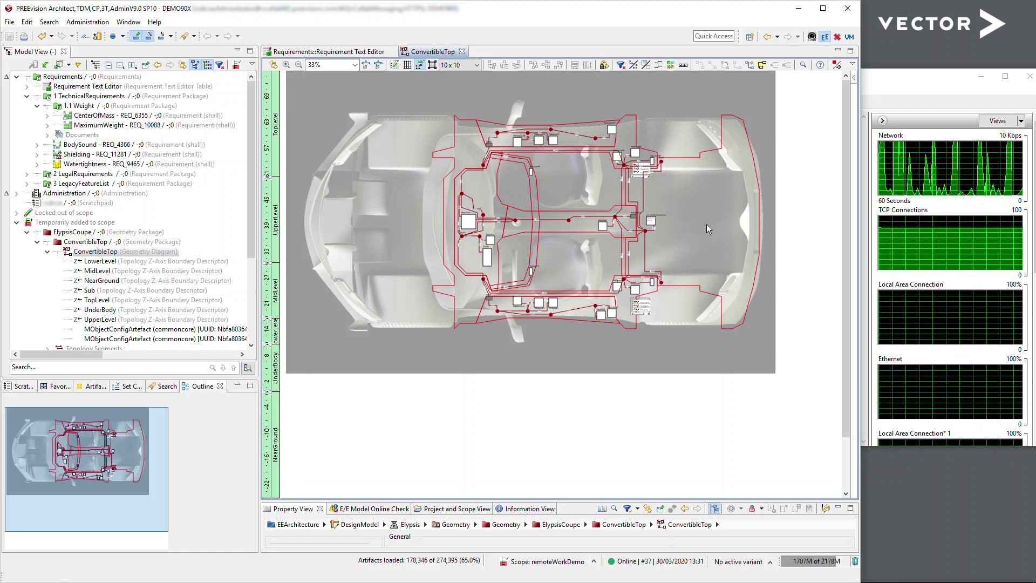
mouse_move(675, 321)
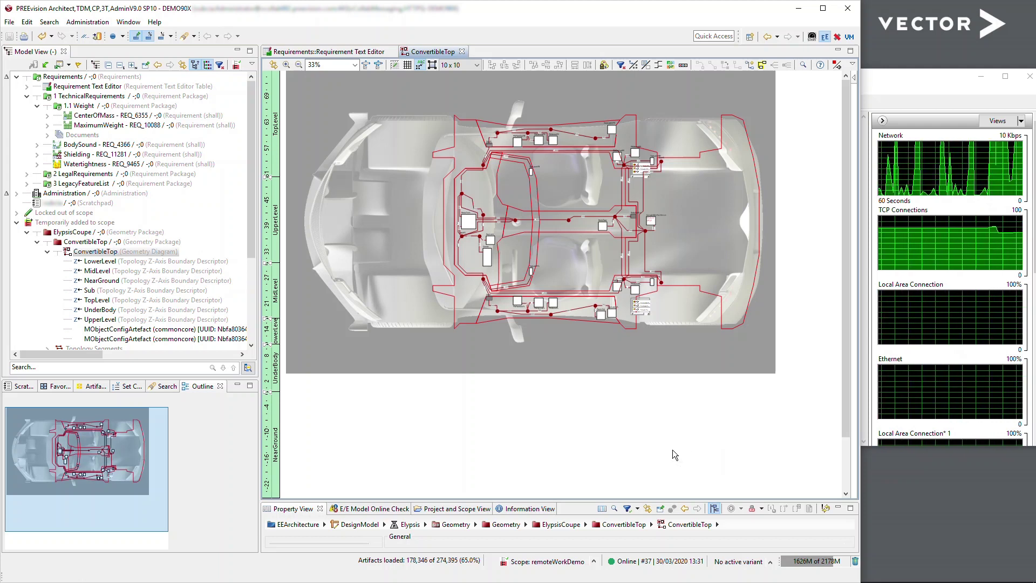
mouse_move(661, 453)
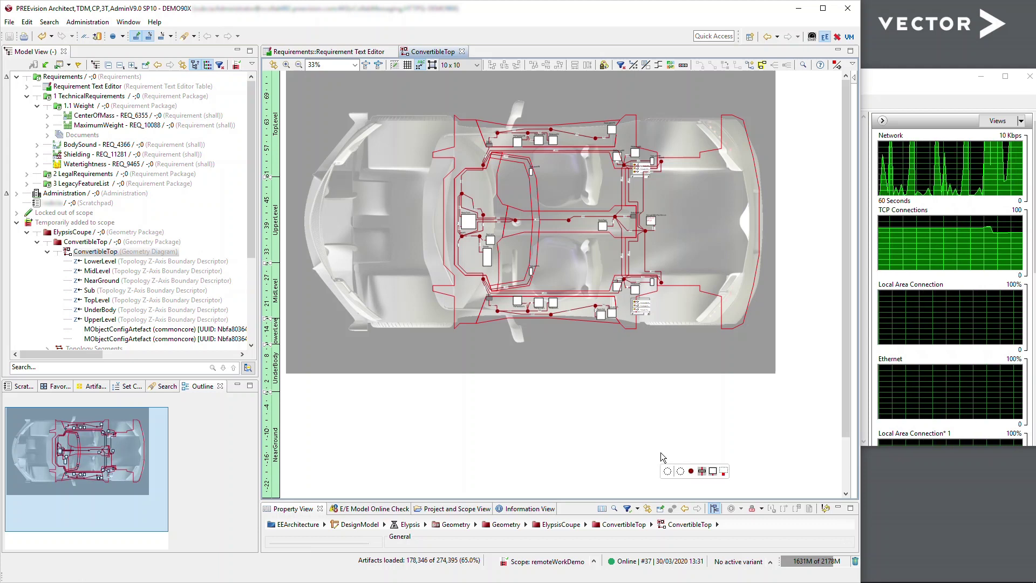